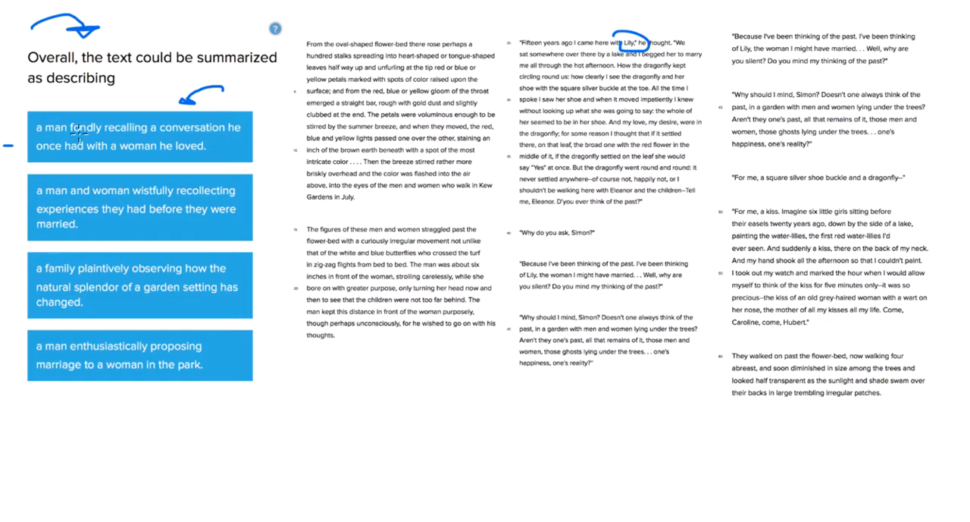
- Underline 'fondly' in choice A and 'with Eleanor and the children', with an arrow toward 'fondly'
{"action": "left_click_drag", "start_coordinate": [70, 133], "coordinate": [100, 132]}
{"action": "left_click_drag", "start_coordinate": [608, 195], "coordinate": [661, 200]}
{"action": "mouse_move", "coordinate": [102, 108]}
{"action": "left_mouse_down"}
{"action": "mouse_move", "coordinate": [135, 99]}
{"action": "mouse_move", "coordinate": [114, 114]}
{"action": "left_mouse_up"}
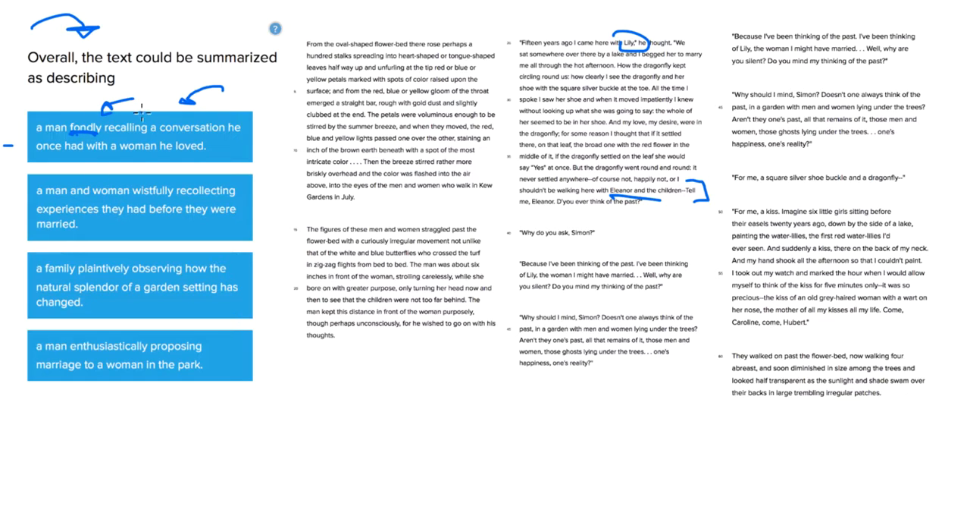